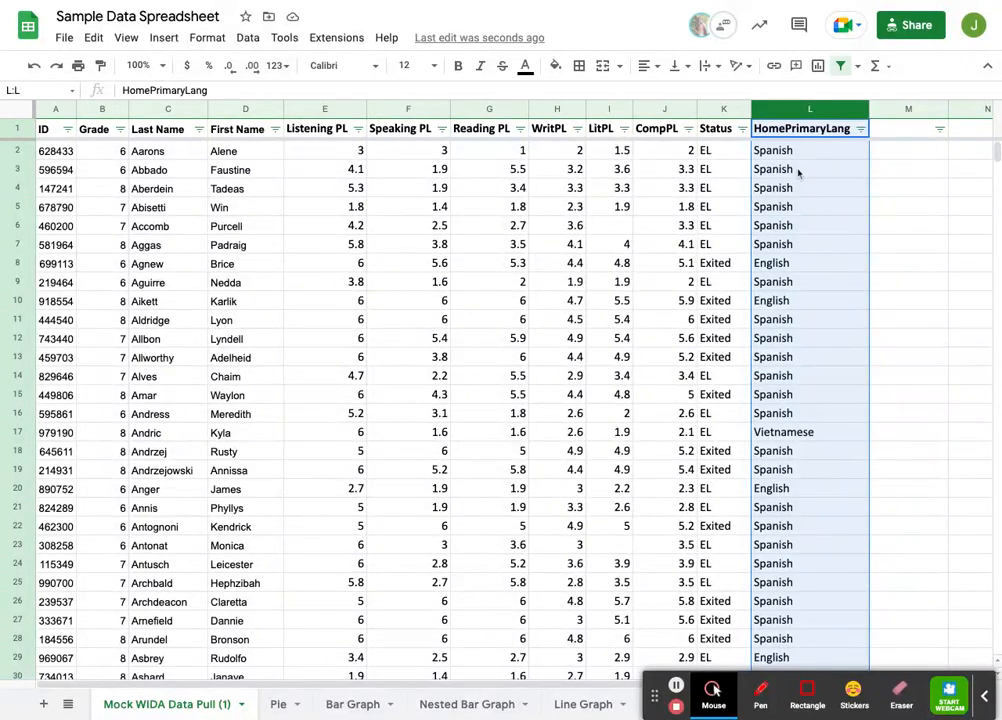
Step: Select the HomePrimaryLang column in the Mock WIDA Data Pull (1) sheet, and open the Pie sheet
click(828, 222)
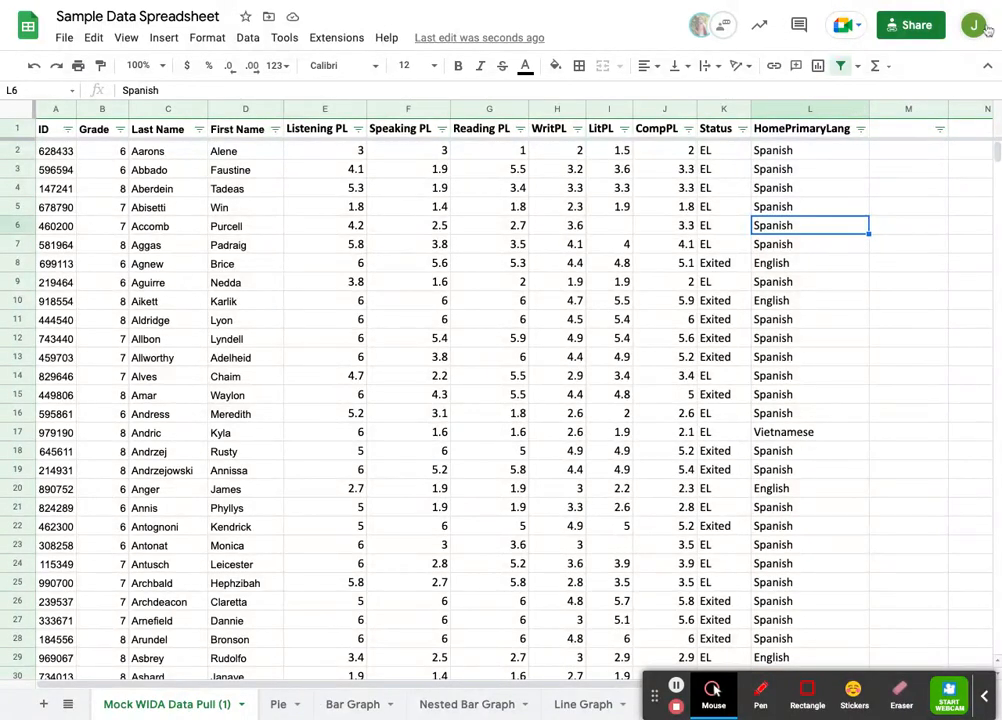
click(815, 109)
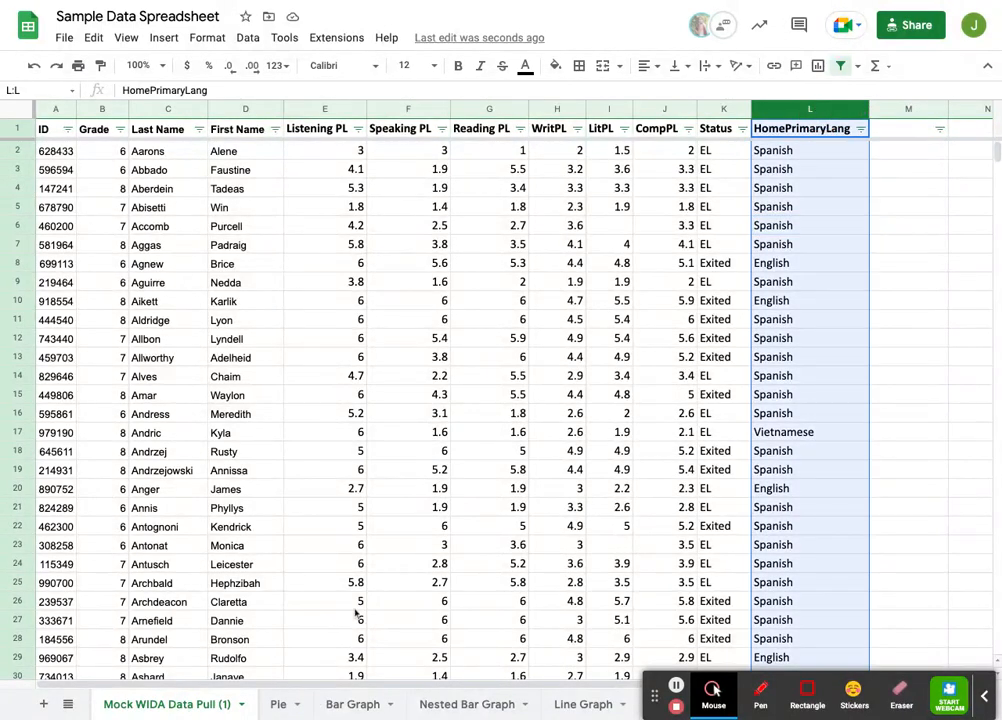
click(278, 705)
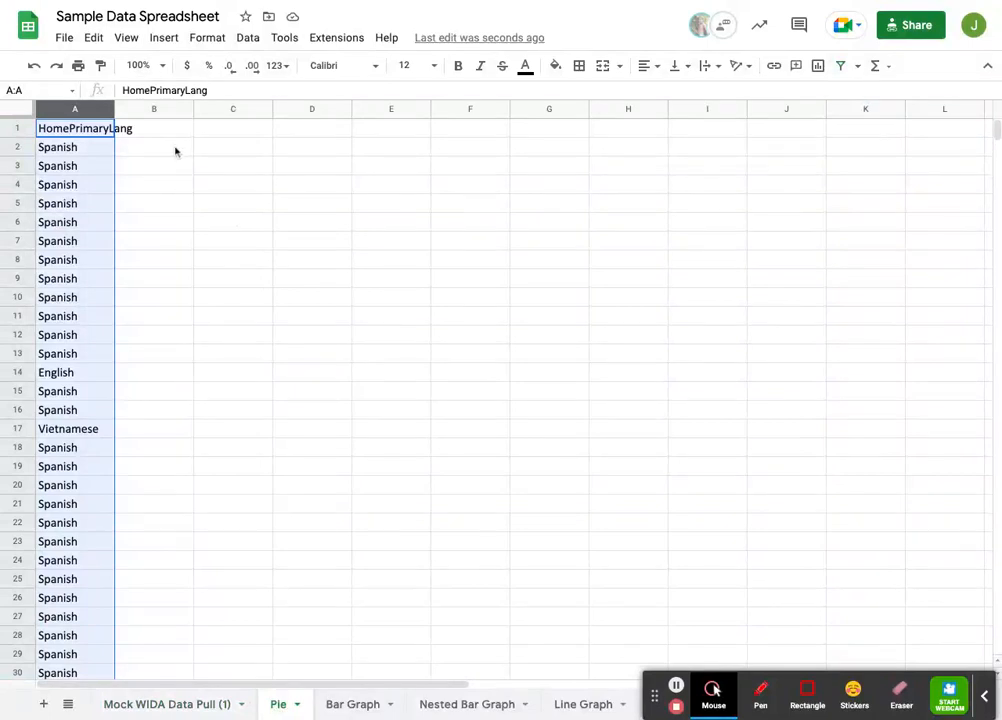
Step: Insert a chart based on the HomePrimaryLang column of the Pie sheet
click(176, 151)
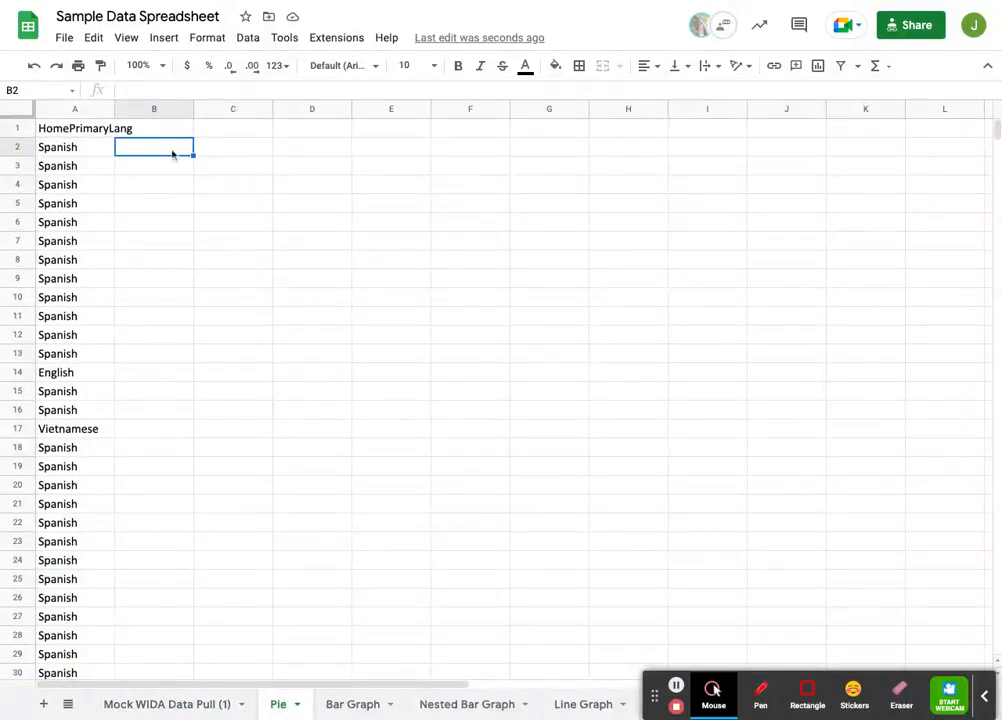
click(76, 110)
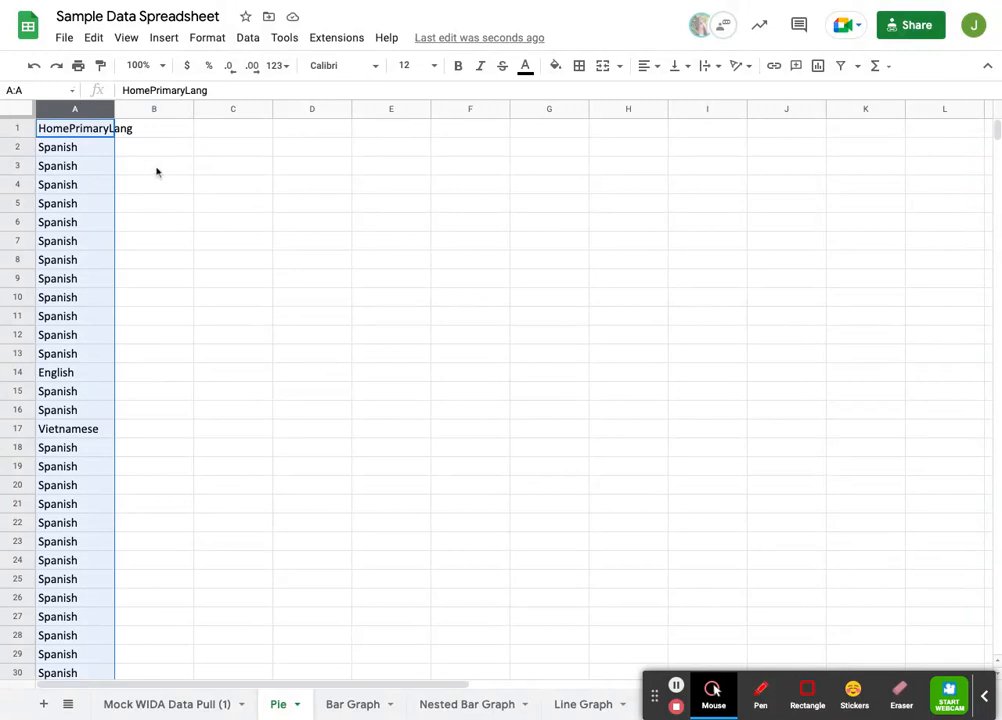
click(160, 40)
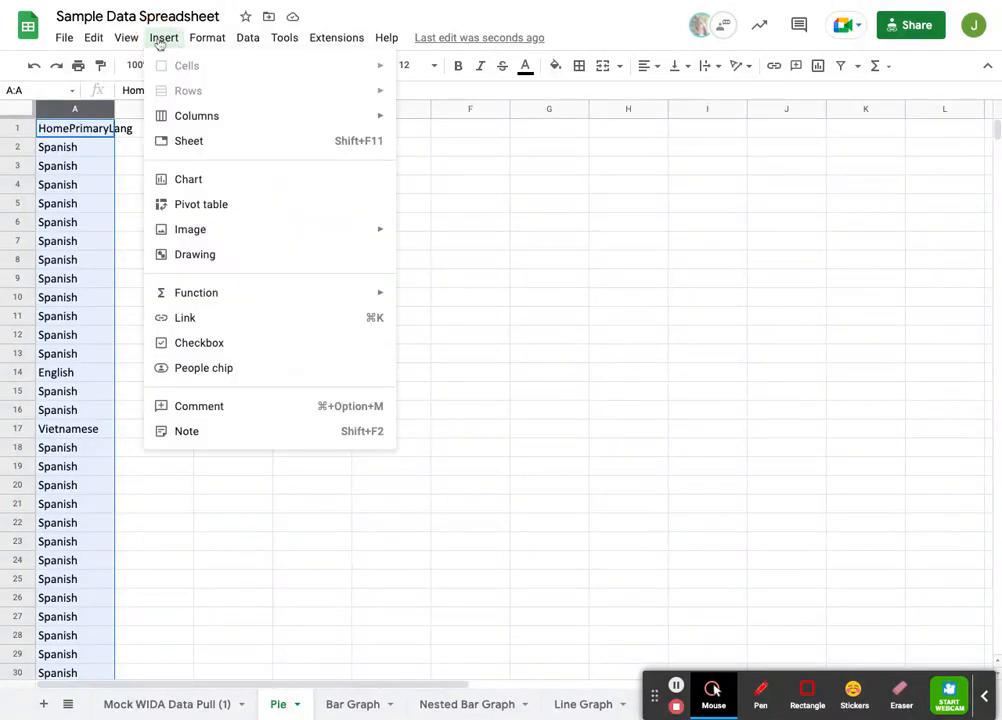
click(188, 180)
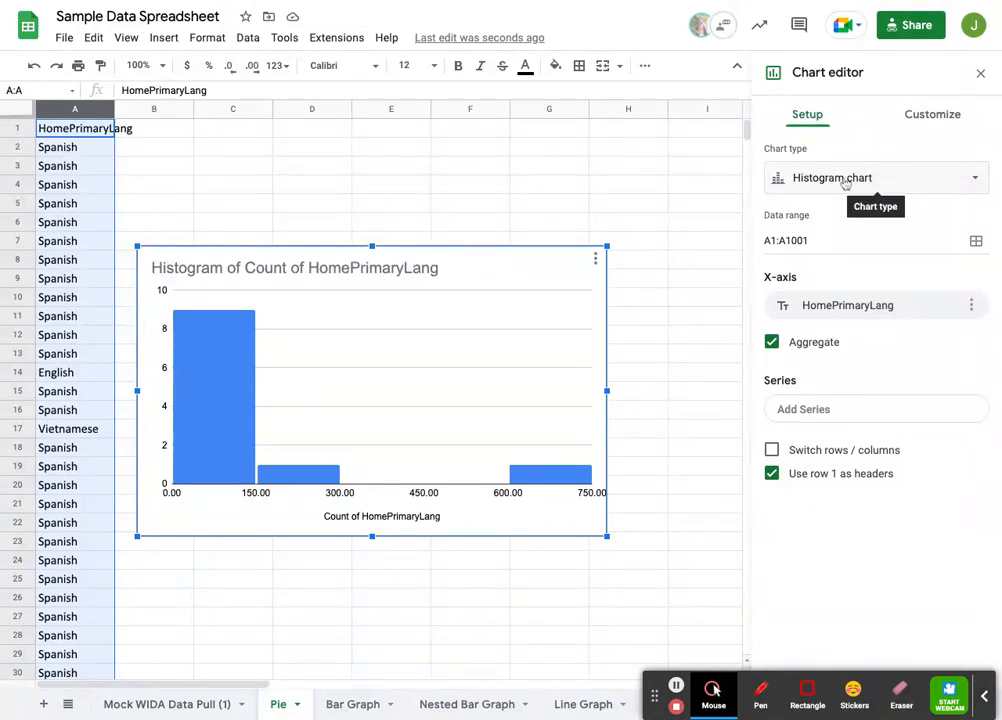
Step: Change the new chart's type from histogram to the standard pie chart
click(887, 180)
scroll(905, 448, down, 1)
scroll(905, 448, down, 5)
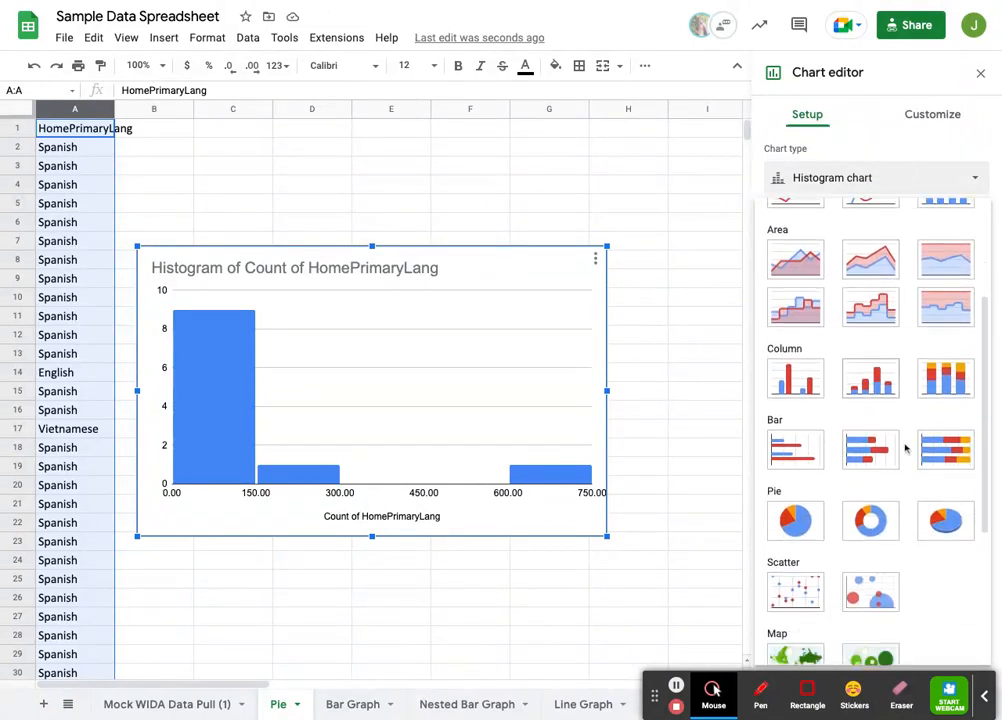
click(794, 398)
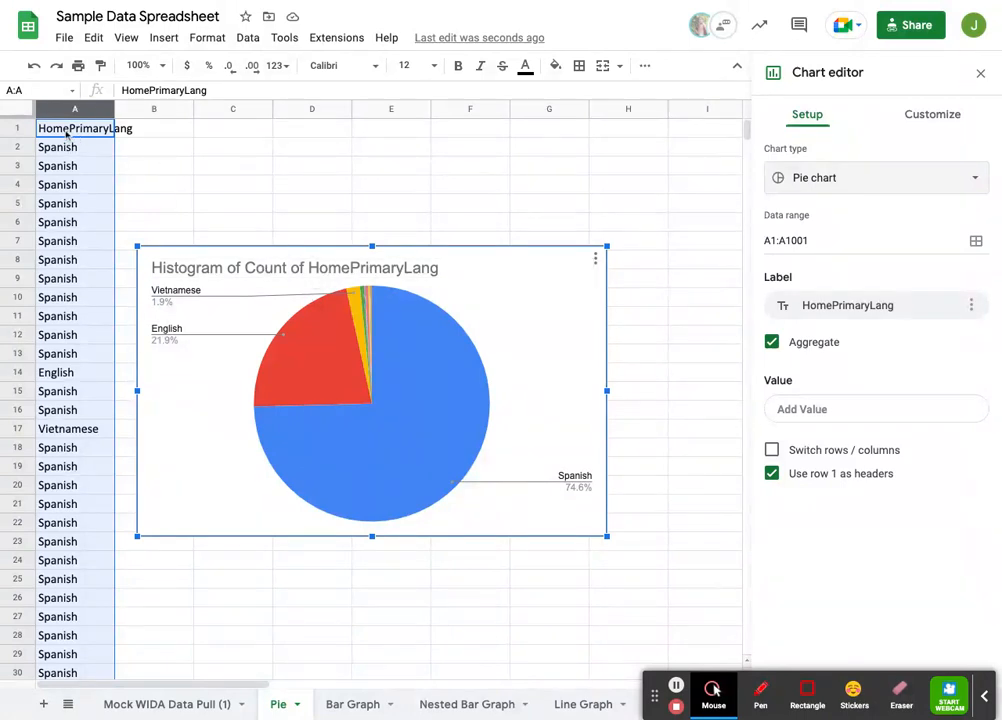
Step: Replace the pie chart's title with "Home Primary Language"
click(300, 269)
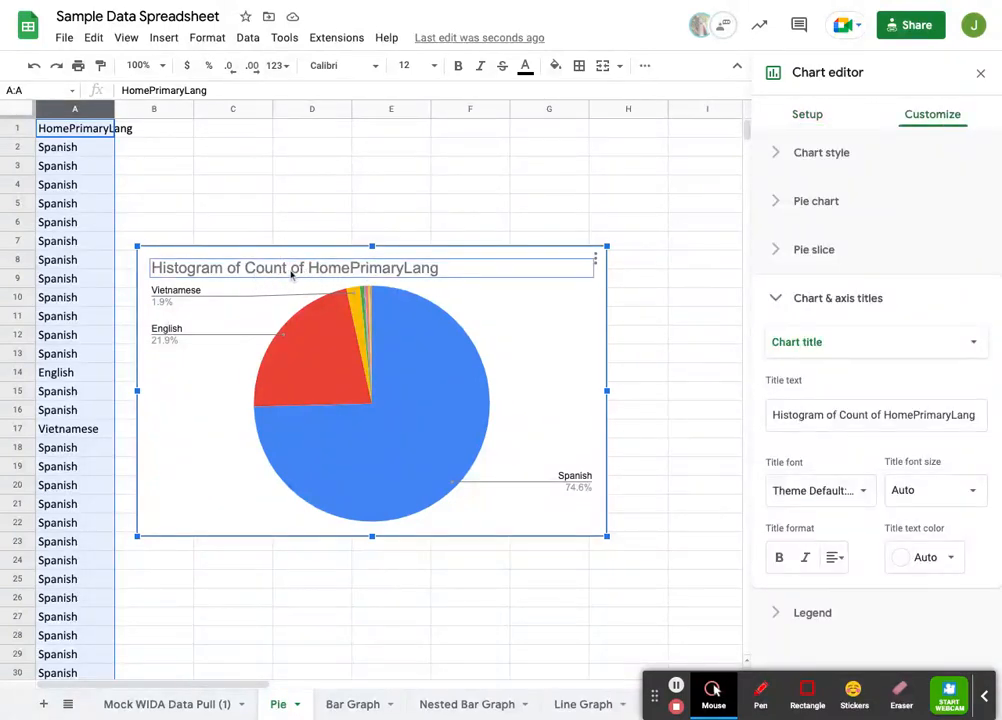
double_click(294, 270)
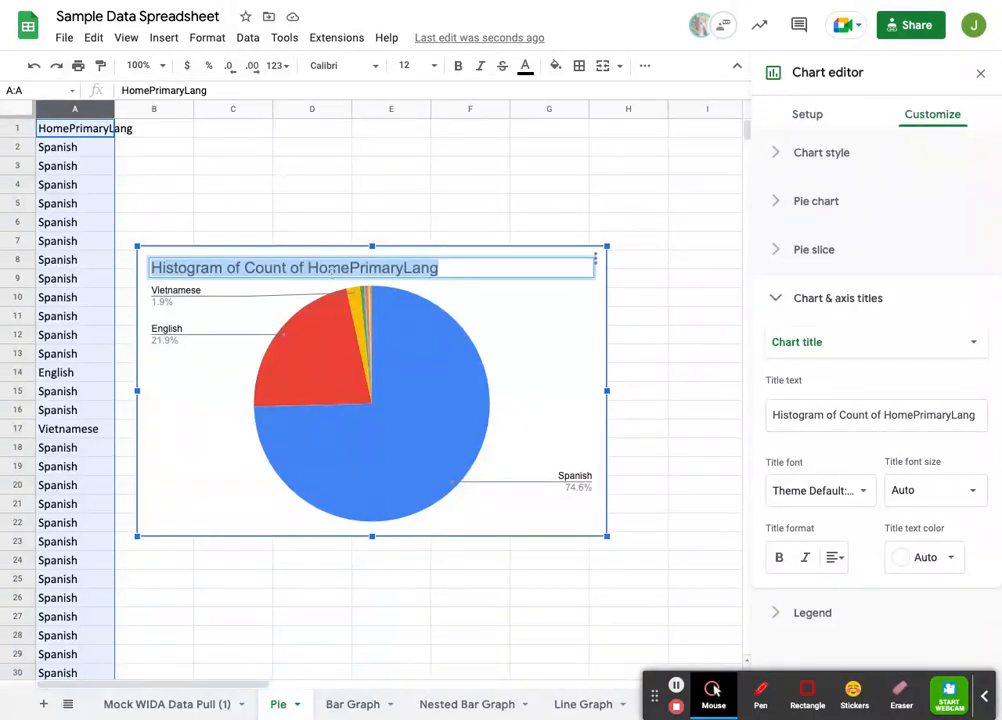
text(Ho)
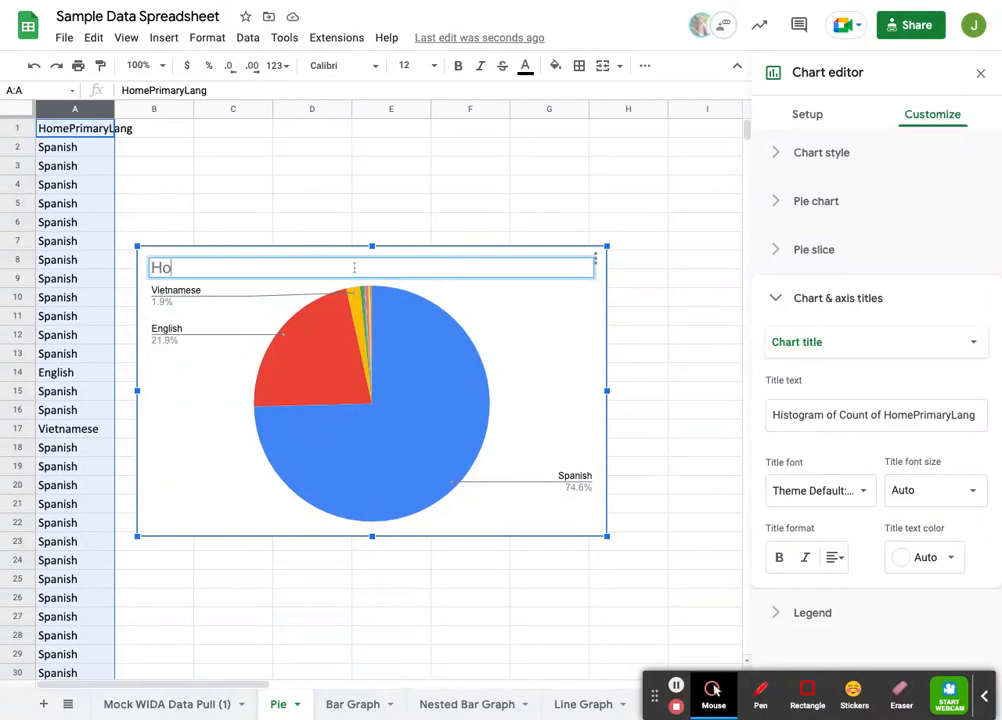
text(me Primary Language)
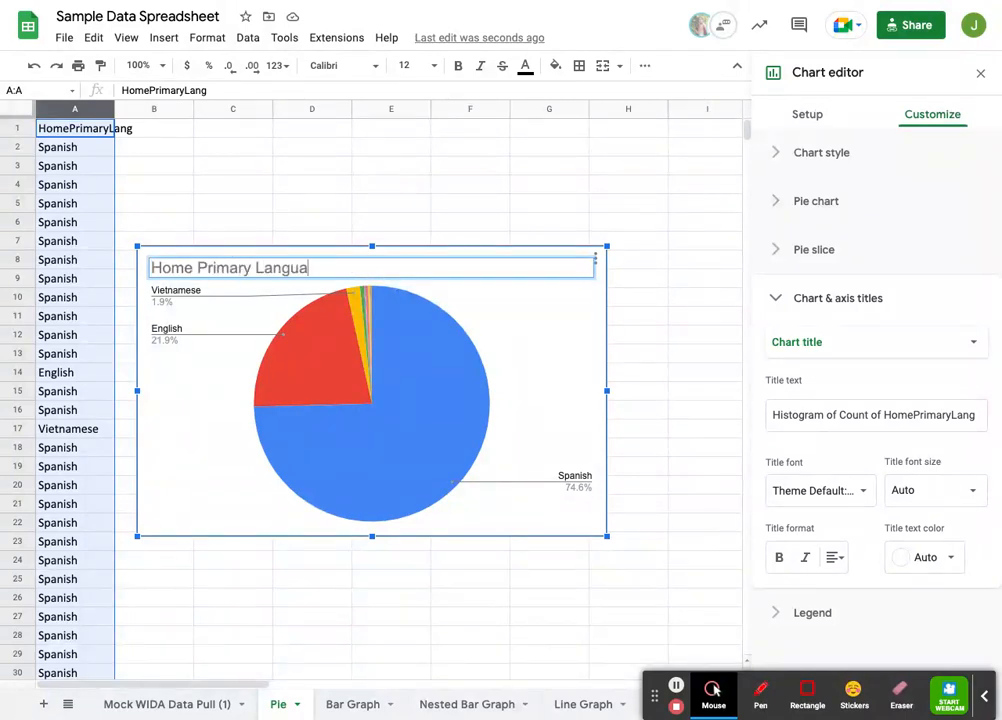
key(Return)
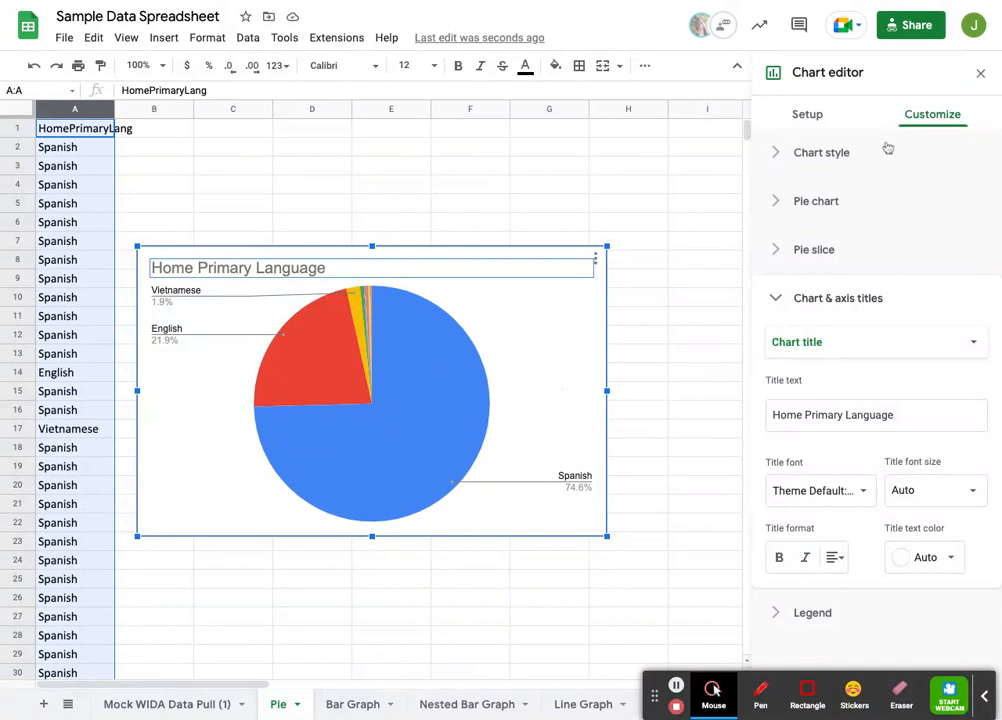
Step: Examine the pie slice list and the colour choices for the Spanish slice, and show the English slice's settings
click(921, 119)
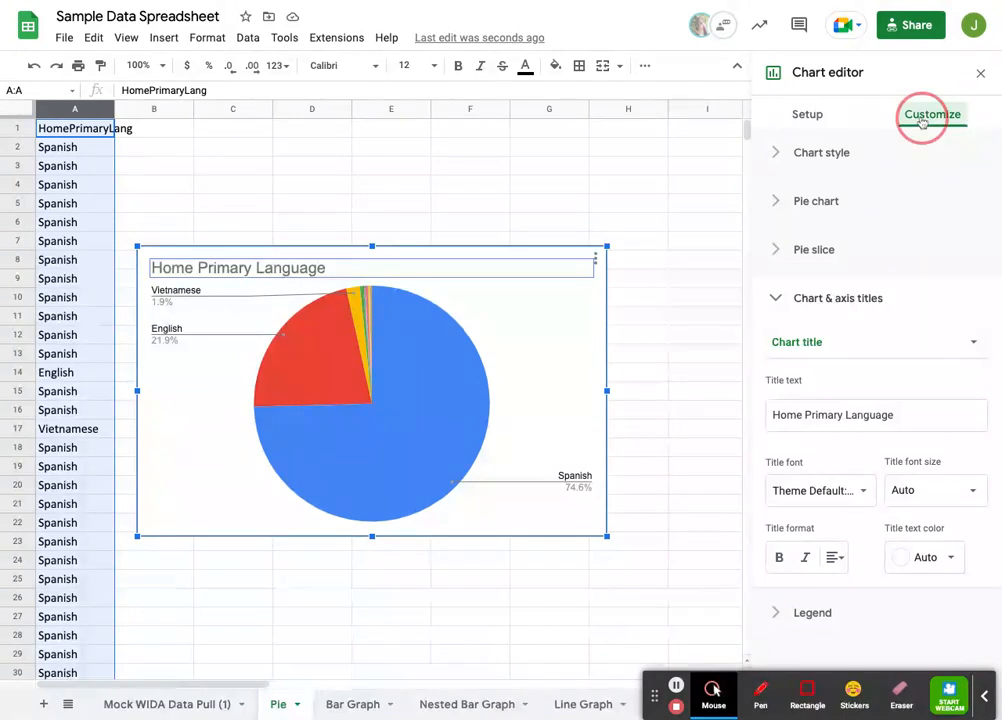
click(806, 249)
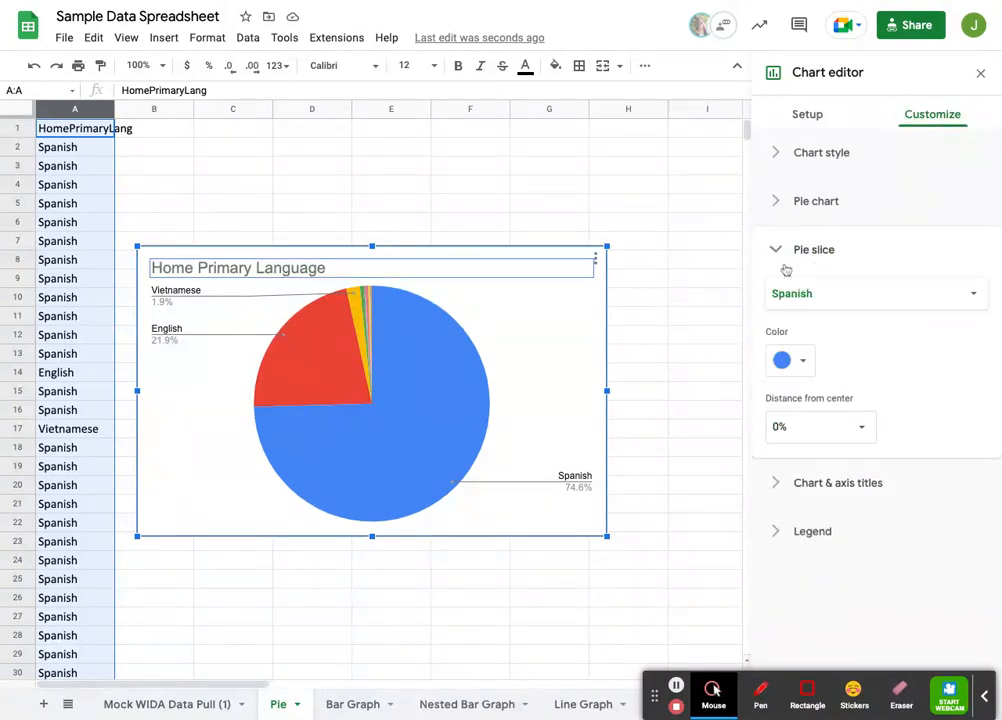
click(775, 296)
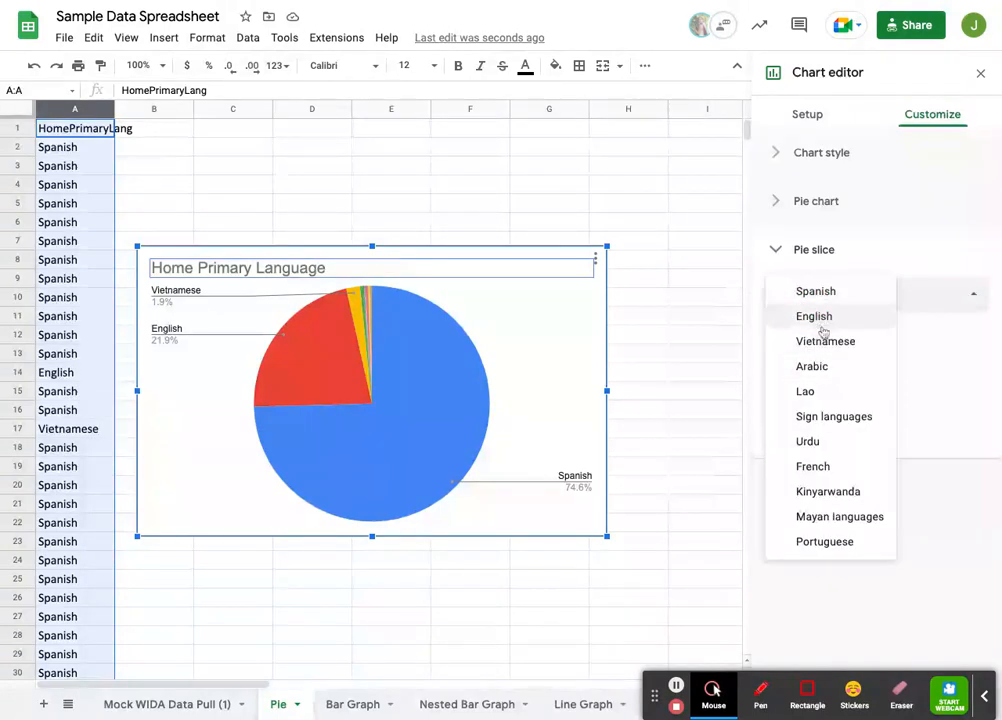
click(776, 296)
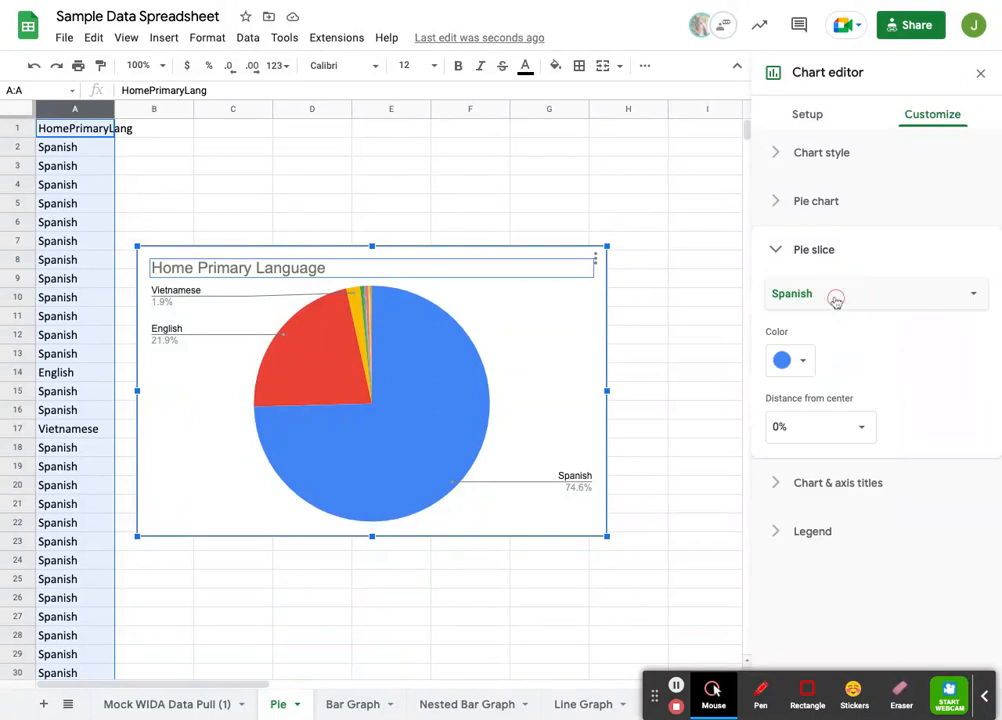
click(801, 362)
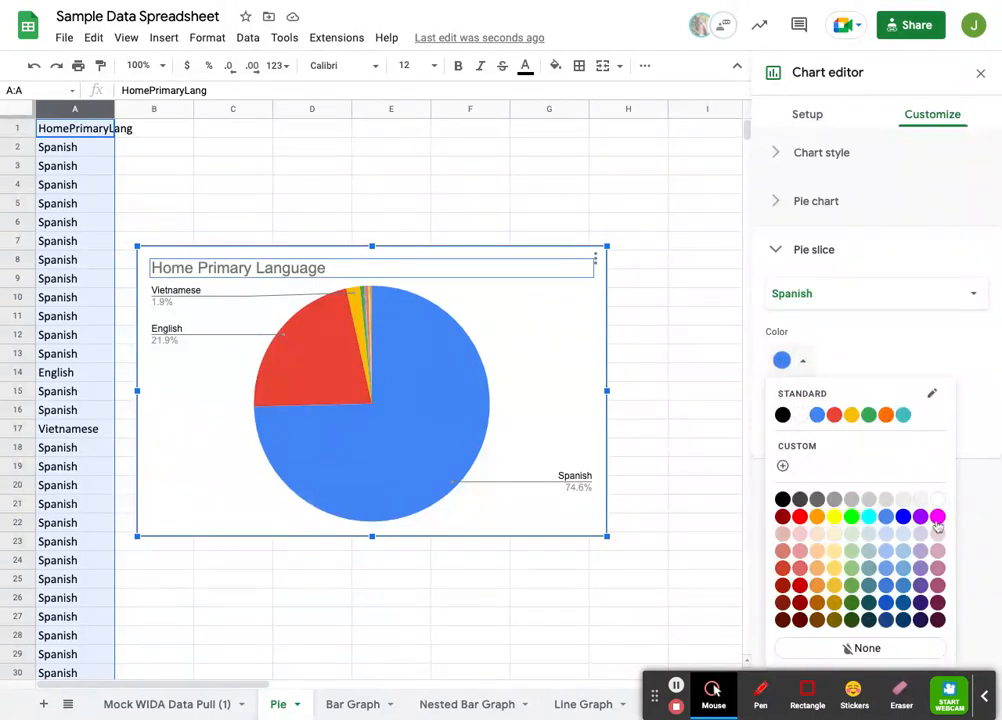
click(860, 292)
click(842, 318)
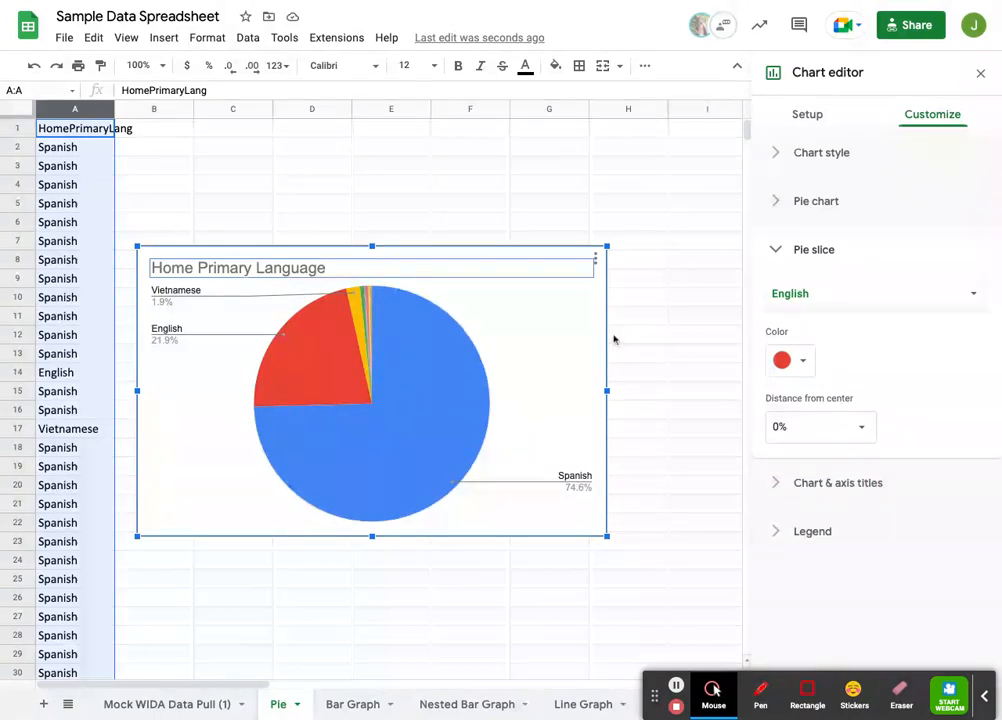
Step: Try the Label option and the Value option for the pie chart's slice labels
click(920, 116)
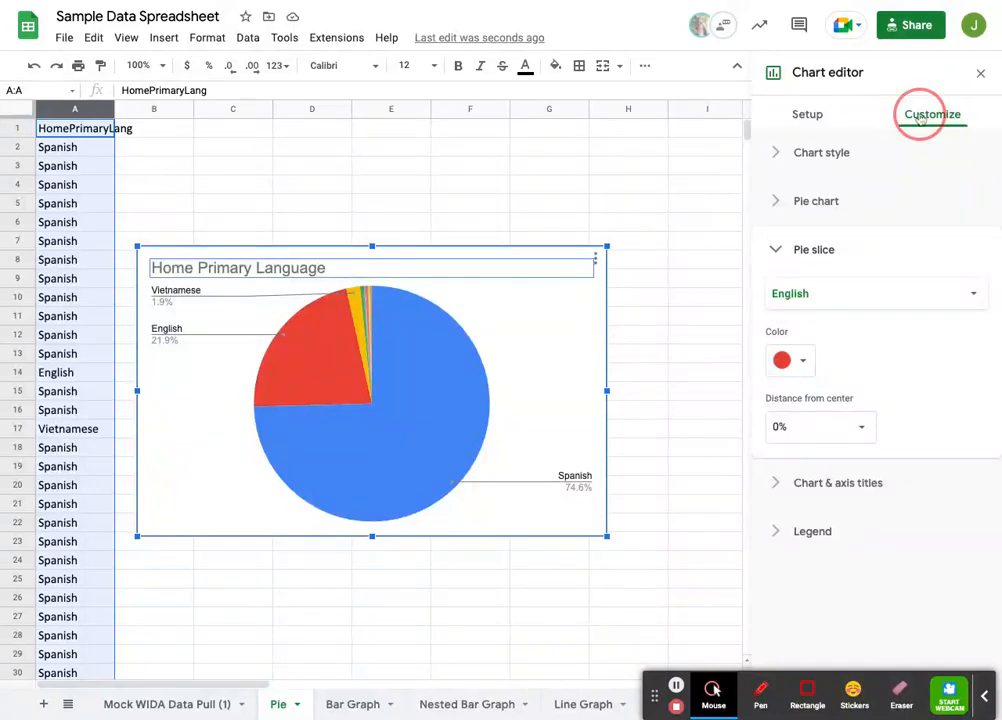
click(816, 204)
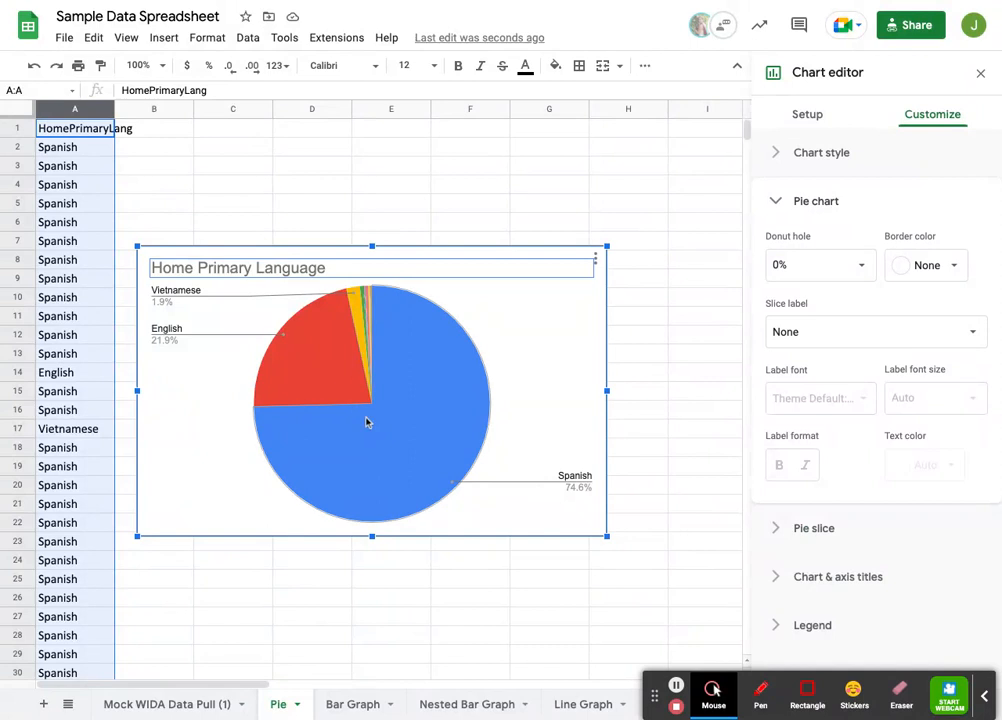
click(846, 335)
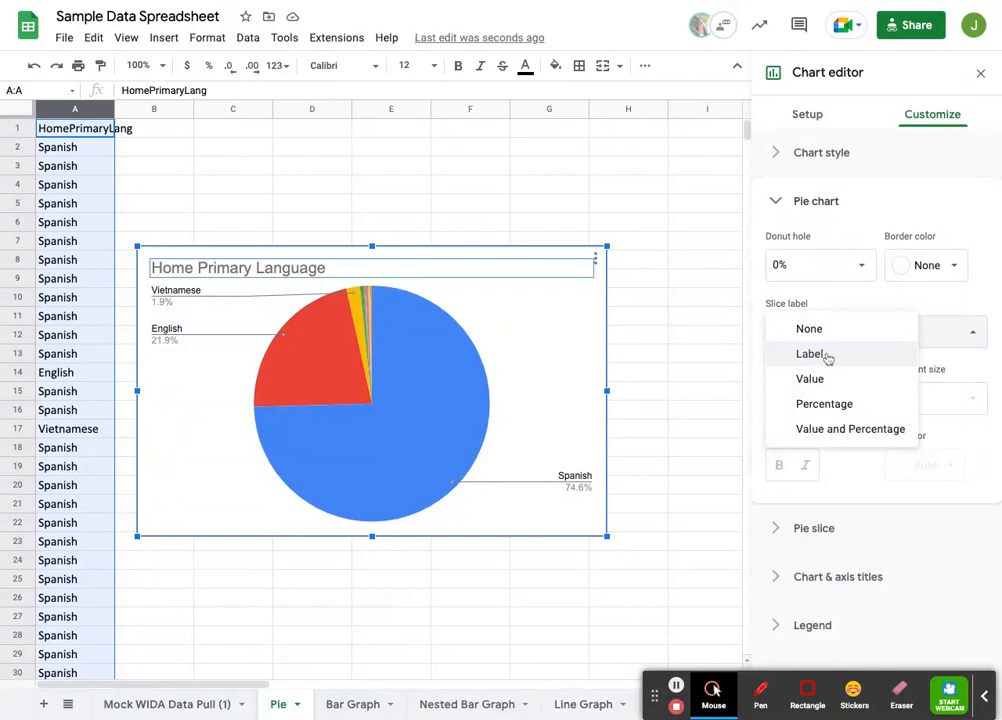
click(826, 355)
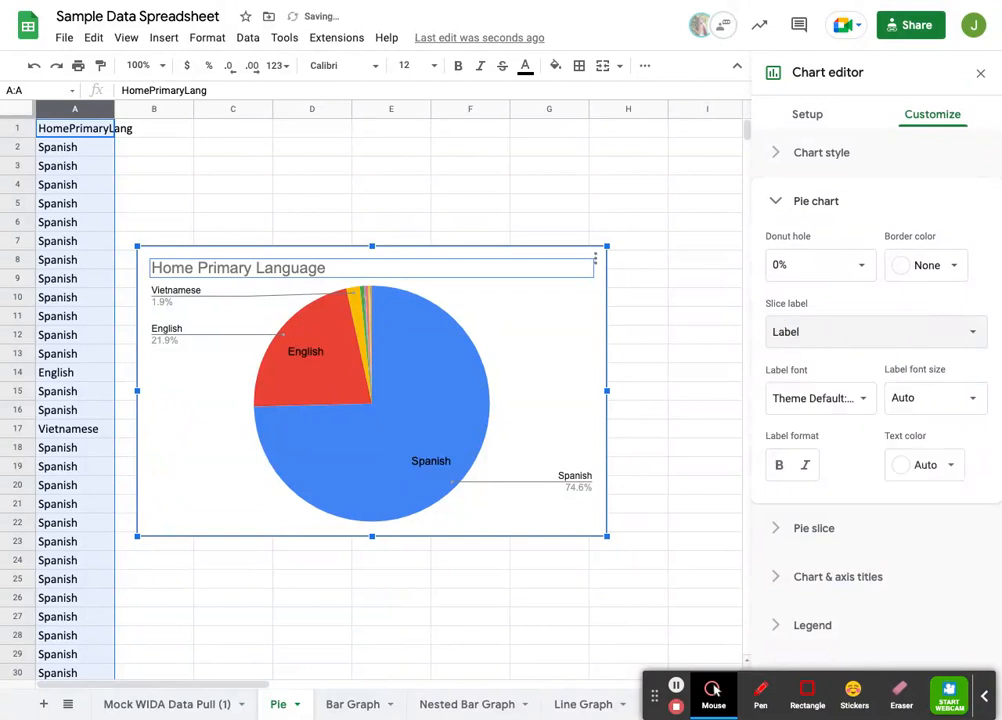
click(805, 330)
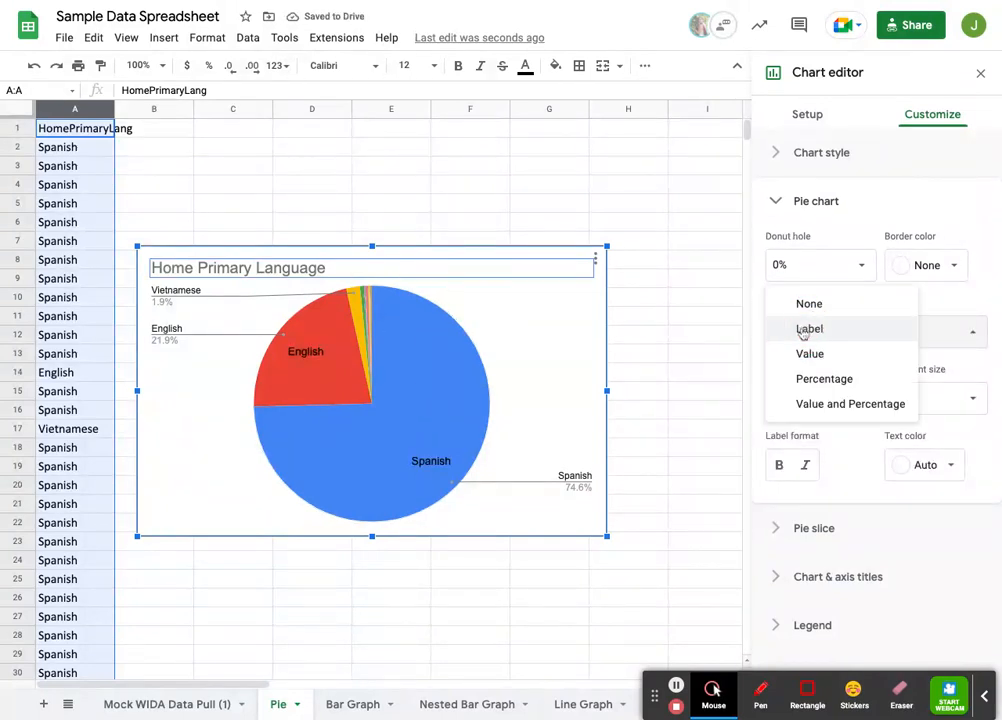
click(814, 354)
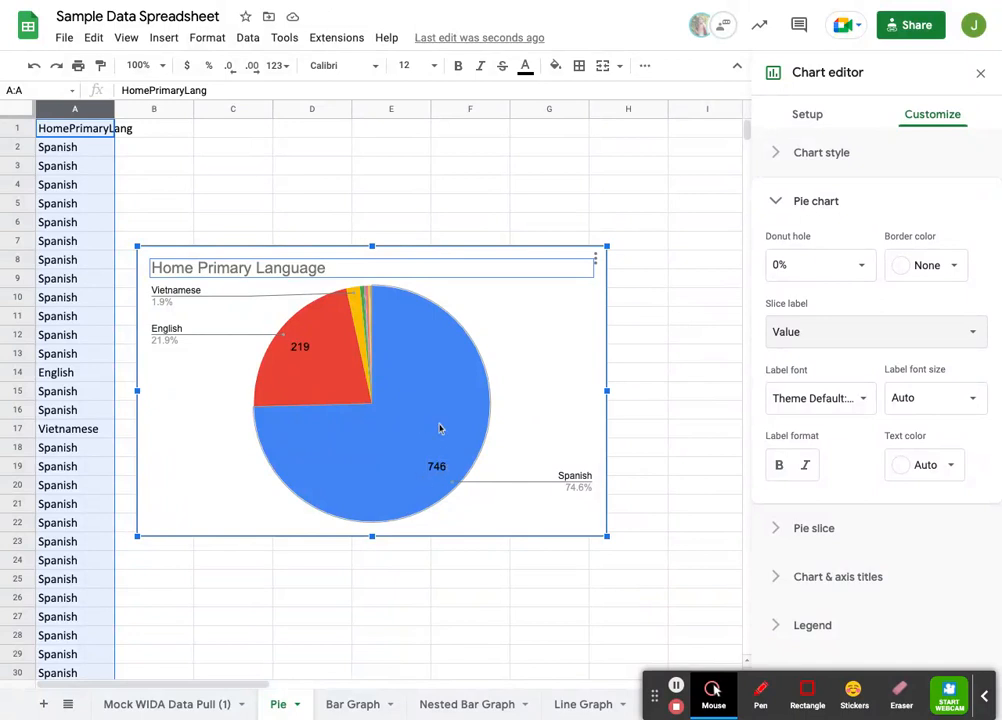
Step: Try Value and Percentage as the slice label, and set the slice label back to None
click(823, 333)
click(841, 353)
click(846, 340)
click(845, 353)
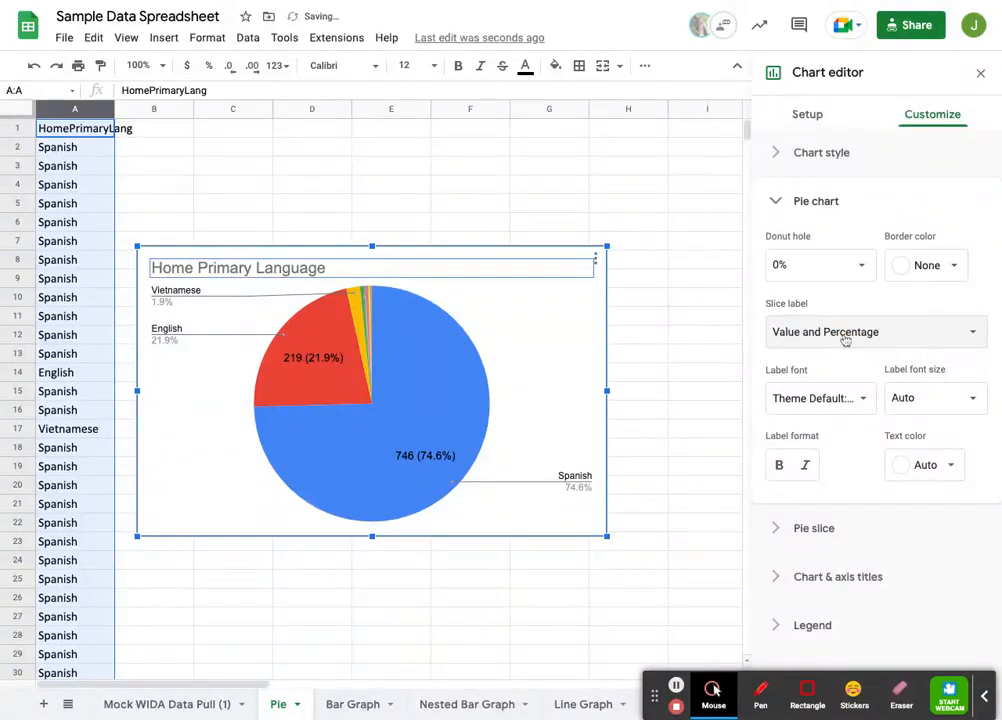
click(843, 335)
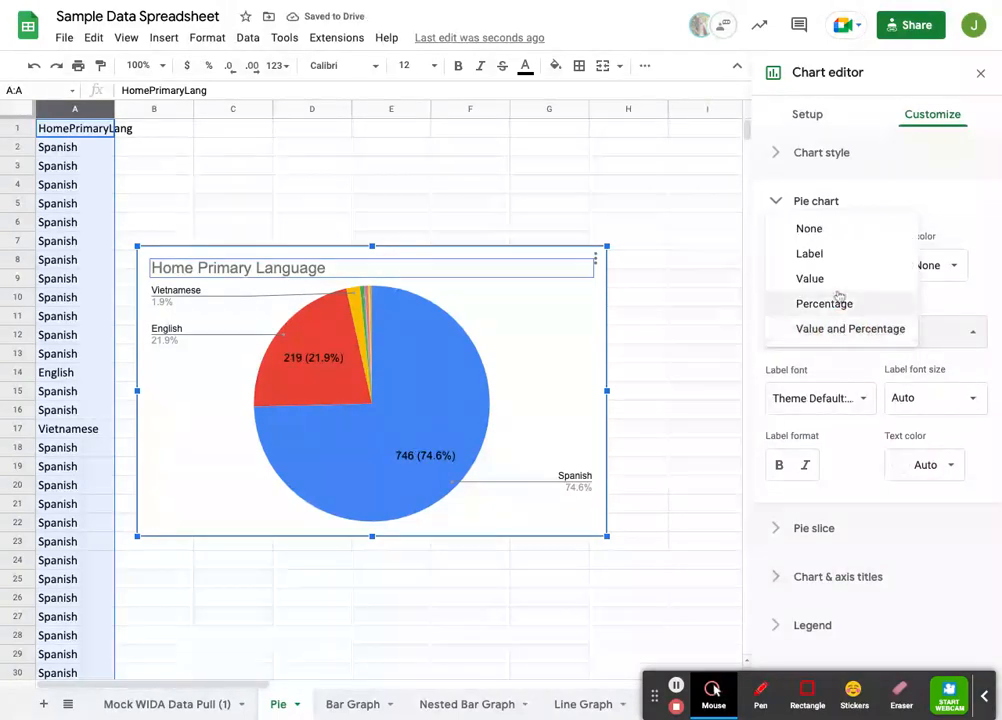
click(832, 233)
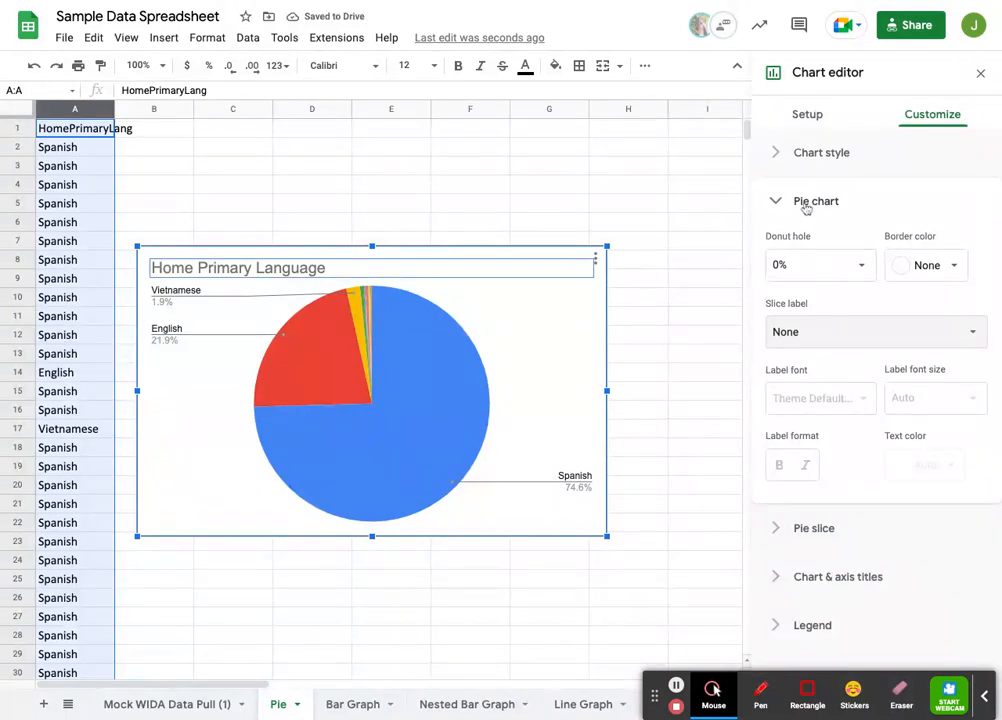
click(806, 205)
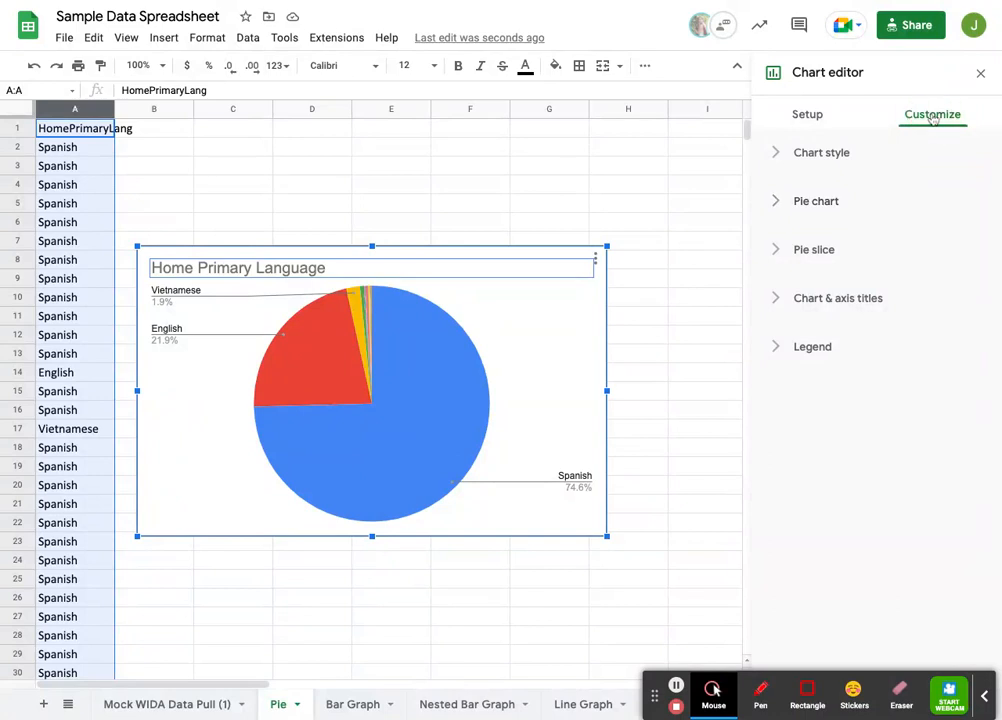
Step: Try the Labeled position for the pie chart's legend, and set the legend position to Right
click(828, 350)
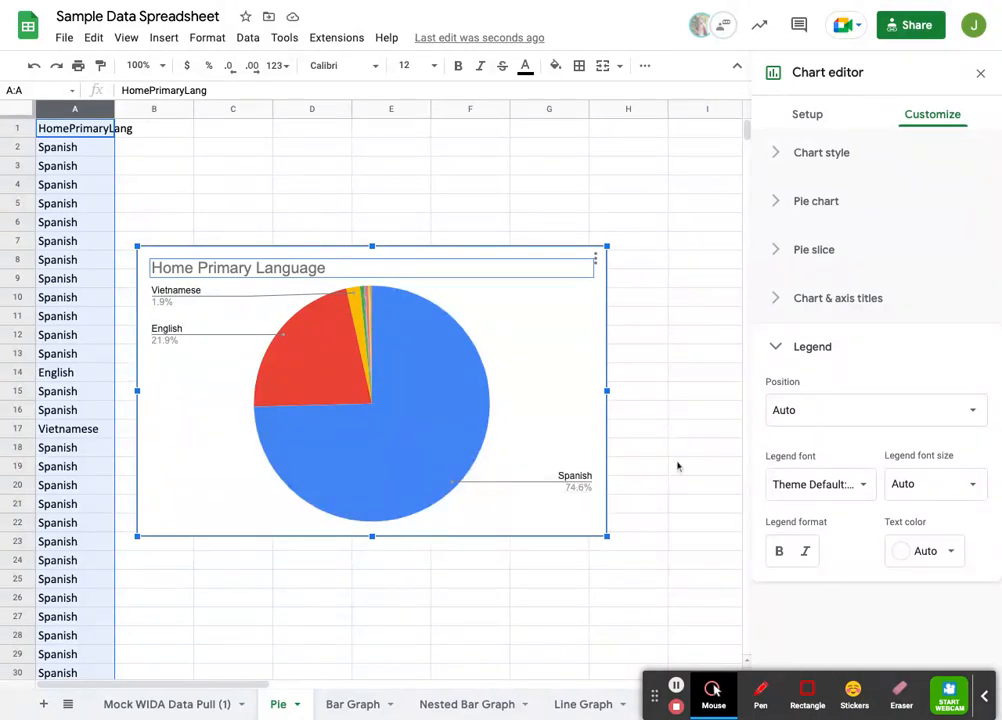
click(836, 416)
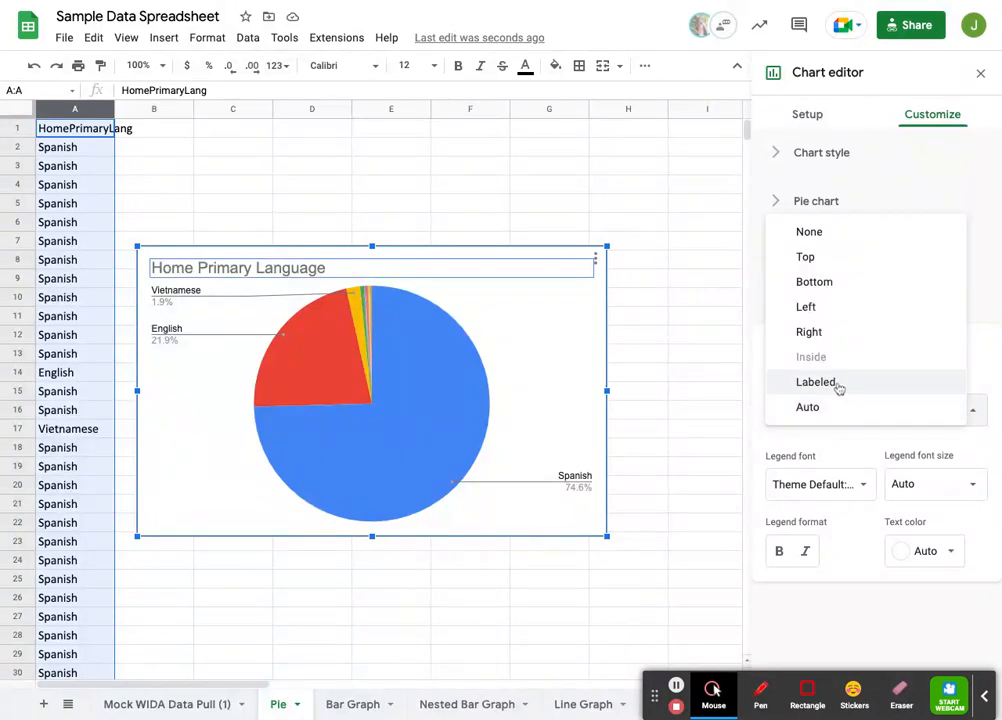
click(838, 388)
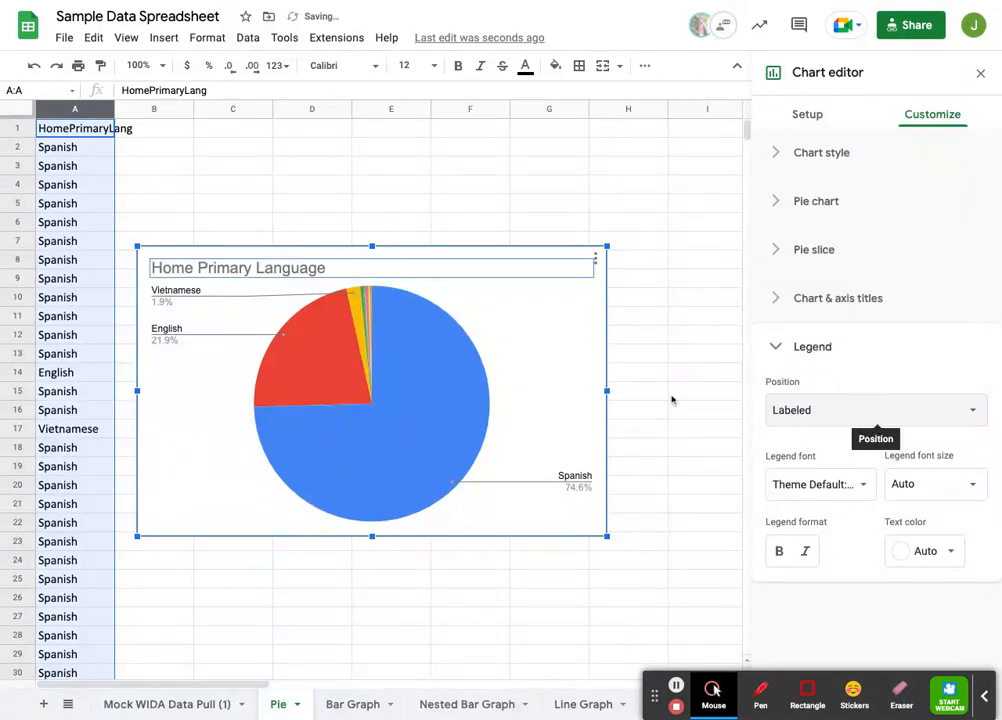
click(833, 415)
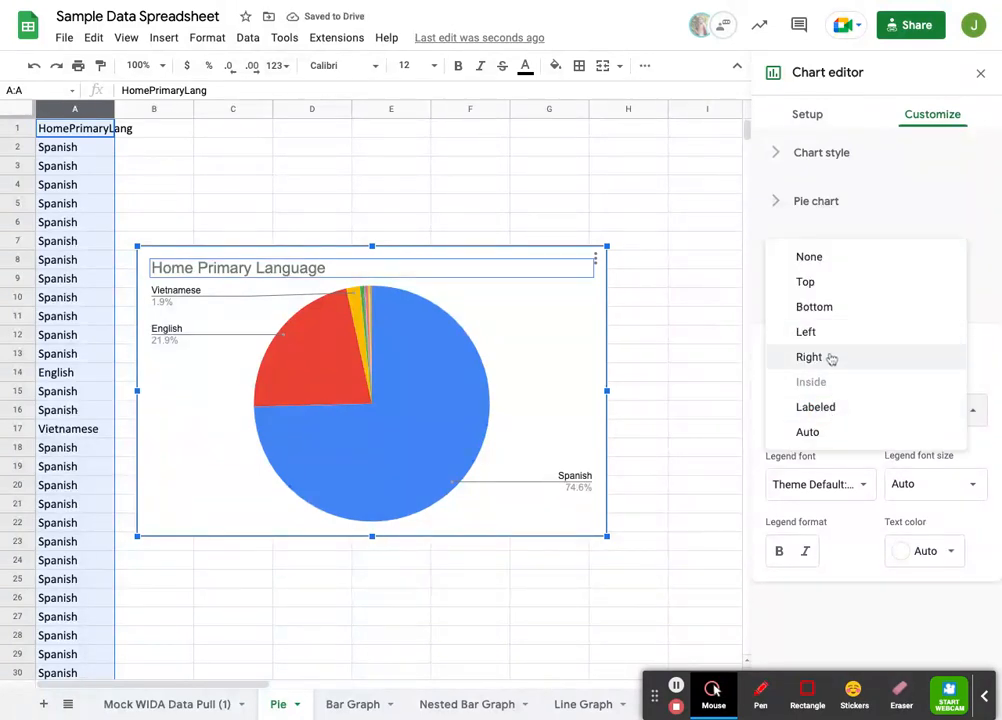
click(830, 359)
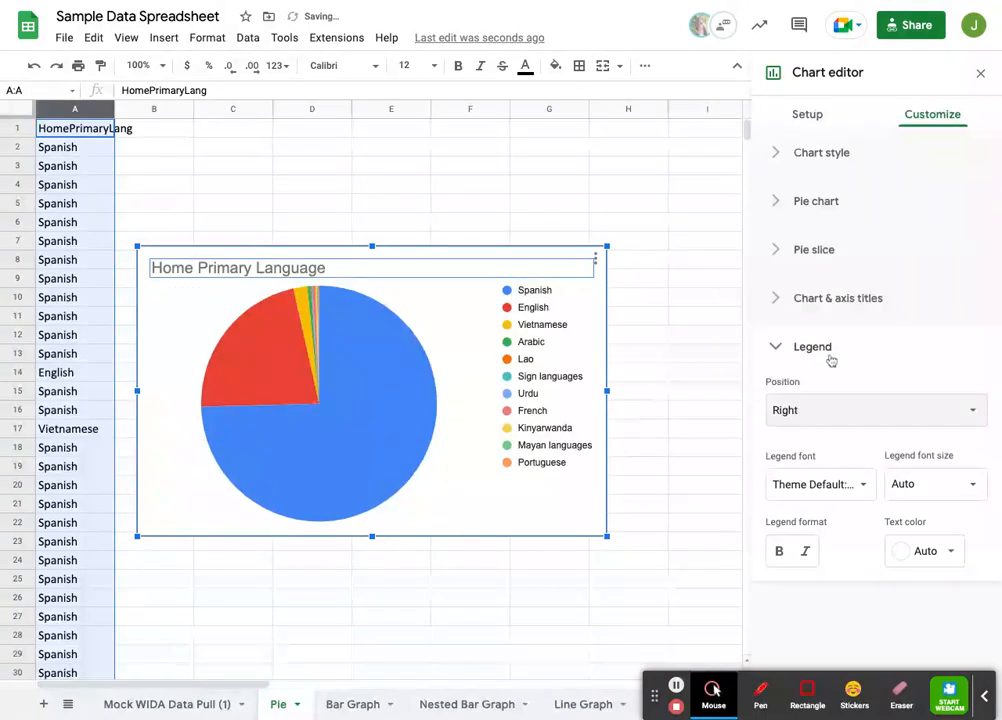
Step: Try the Left, Bottom, Top and None positions for the pie chart's legend
click(860, 420)
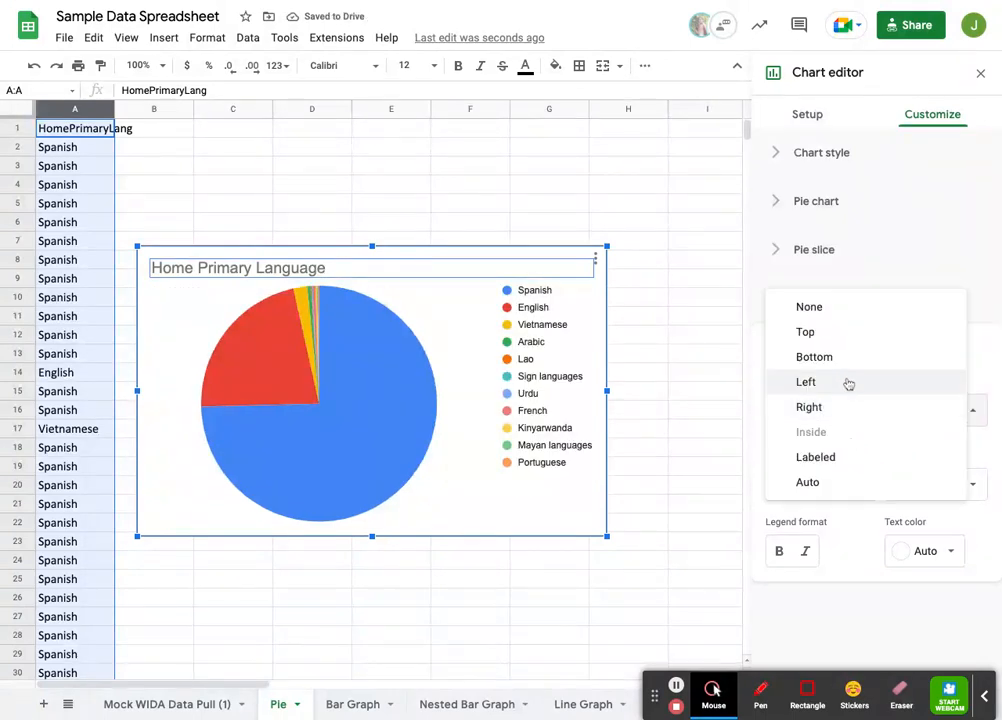
click(848, 382)
click(855, 415)
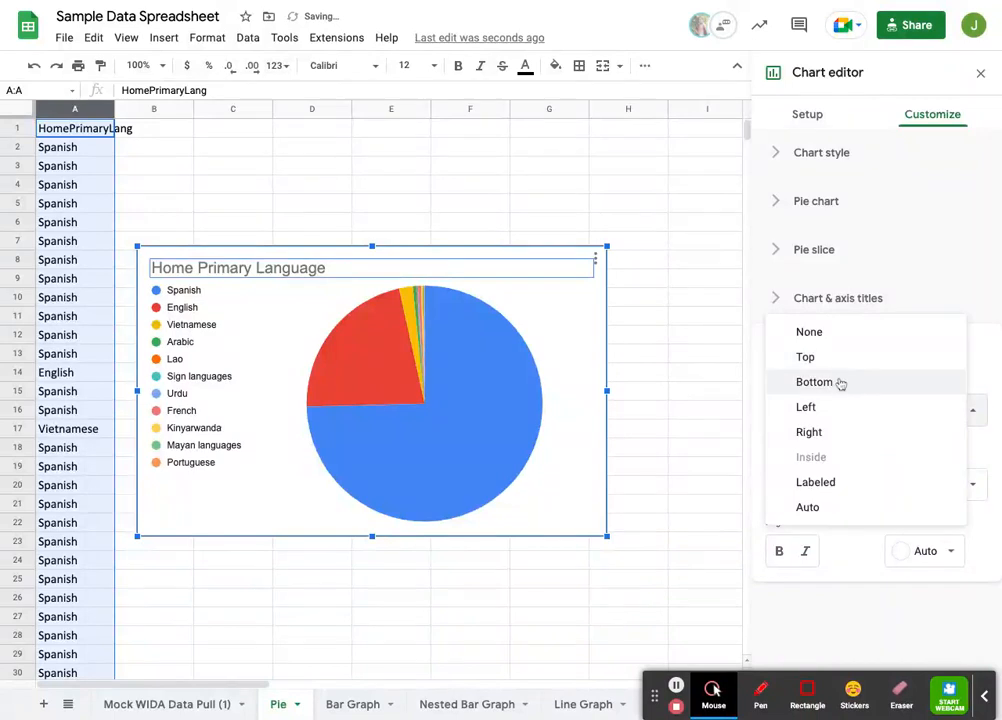
click(848, 384)
click(847, 420)
click(847, 382)
click(841, 409)
click(834, 382)
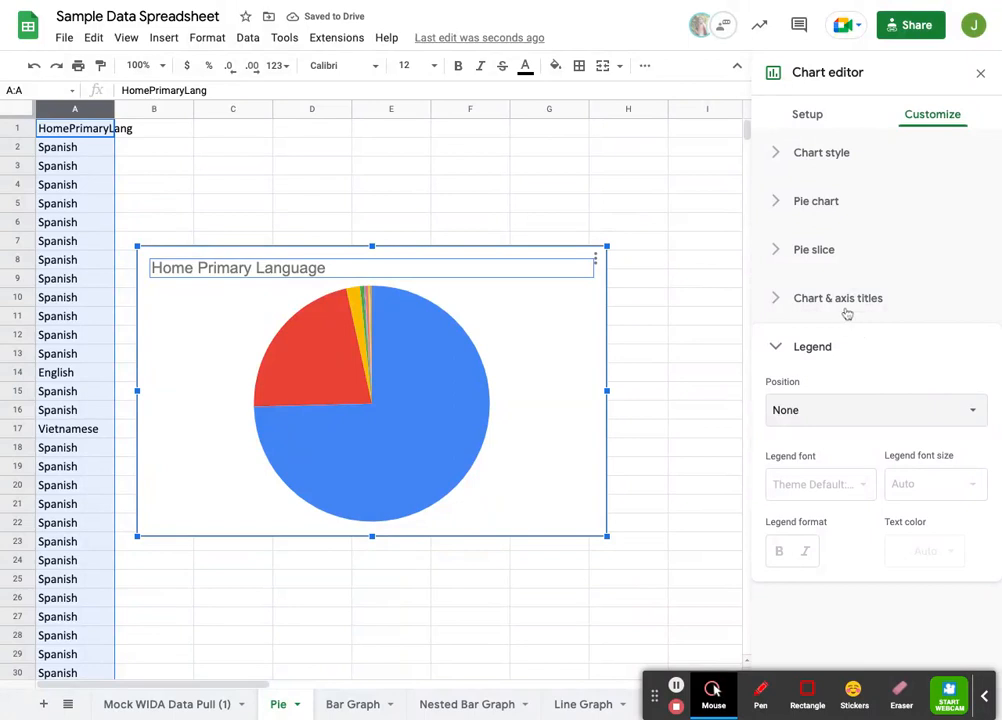
Step: Try the Left legend position once more, and set the pie chart's legend position to Auto
click(863, 414)
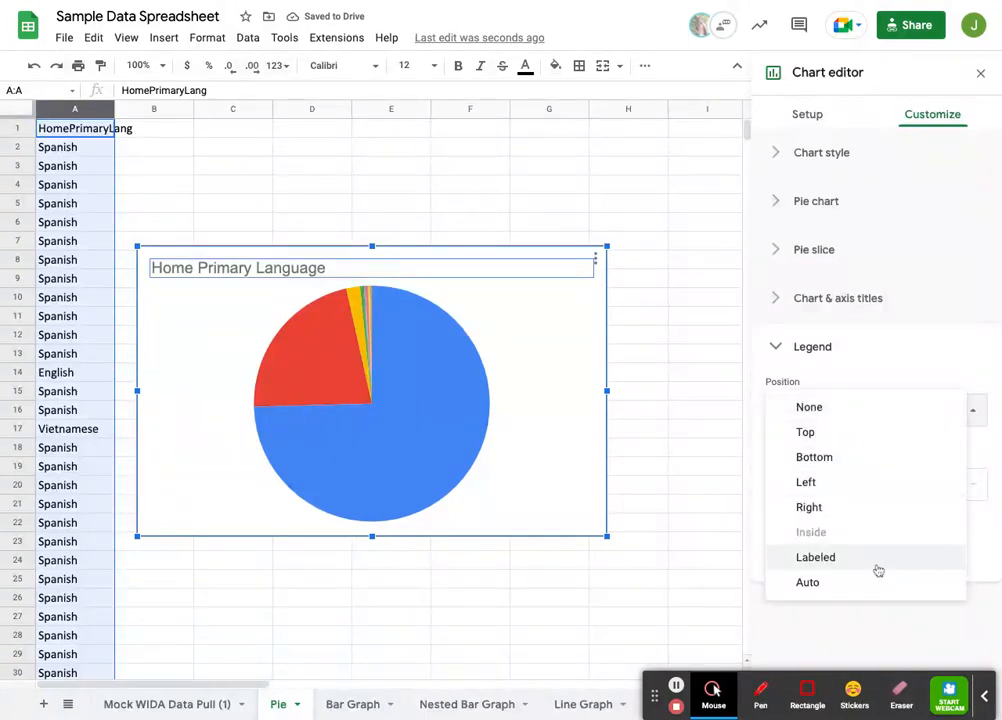
click(818, 482)
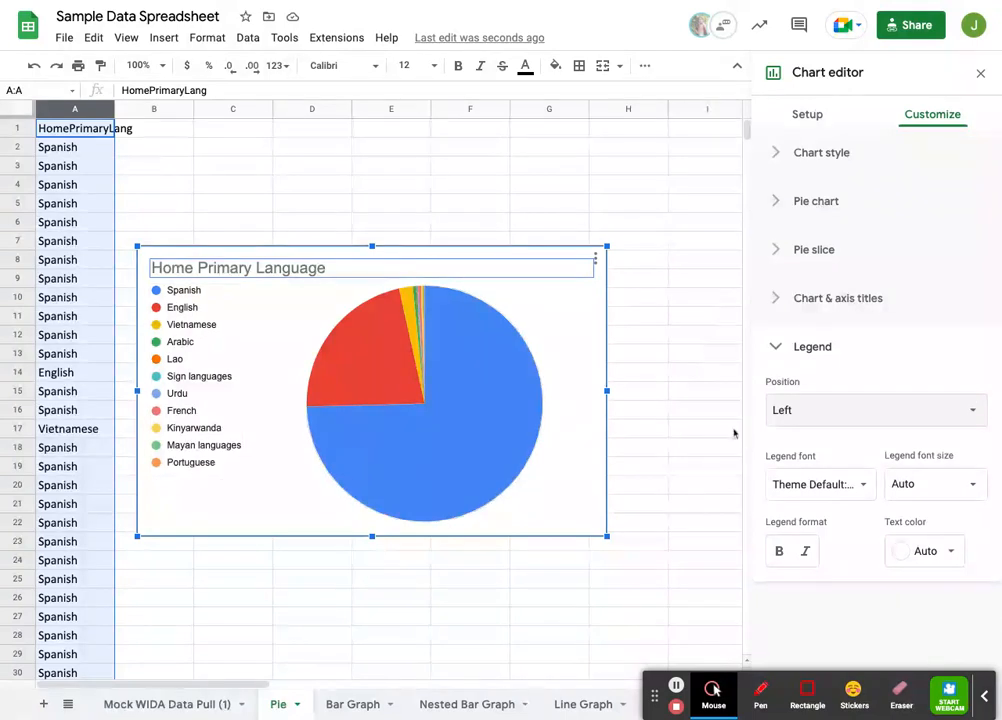
click(810, 410)
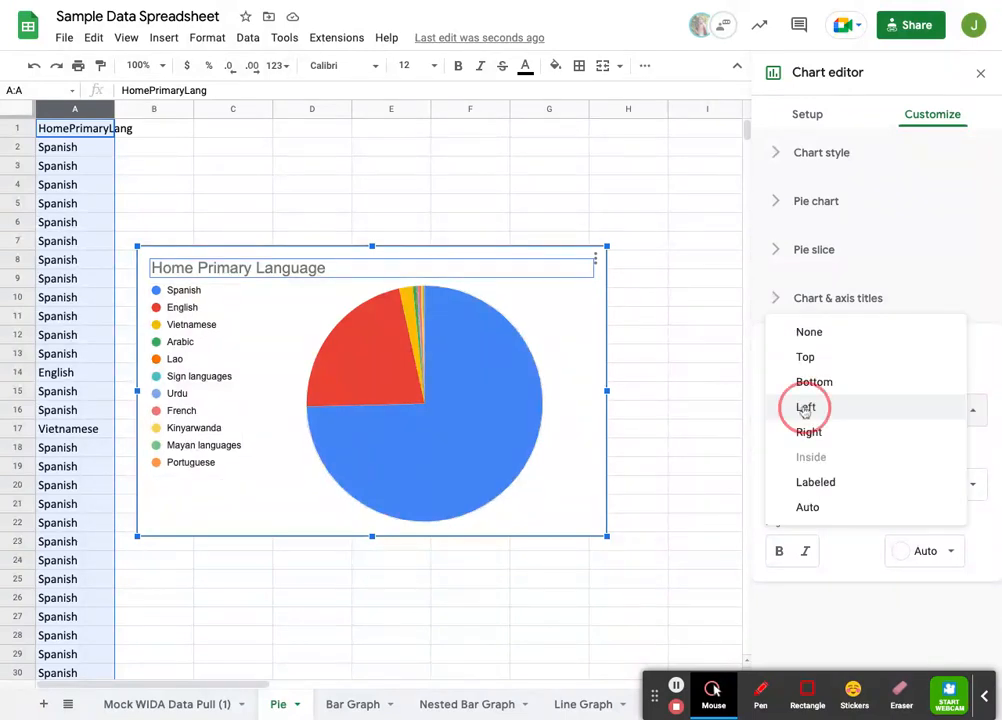
click(808, 508)
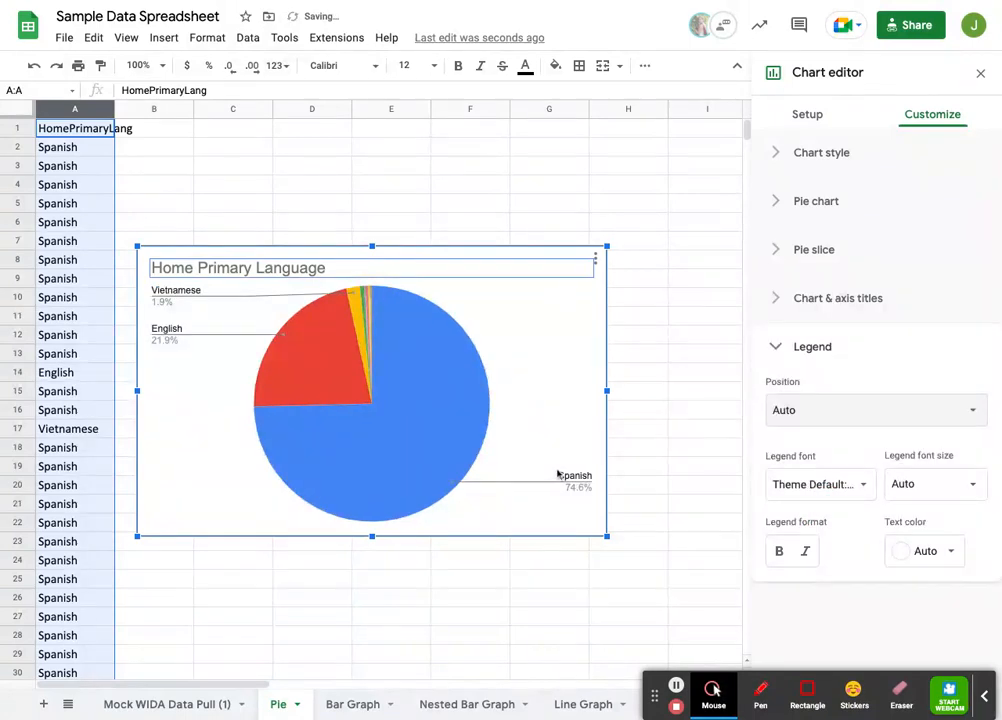